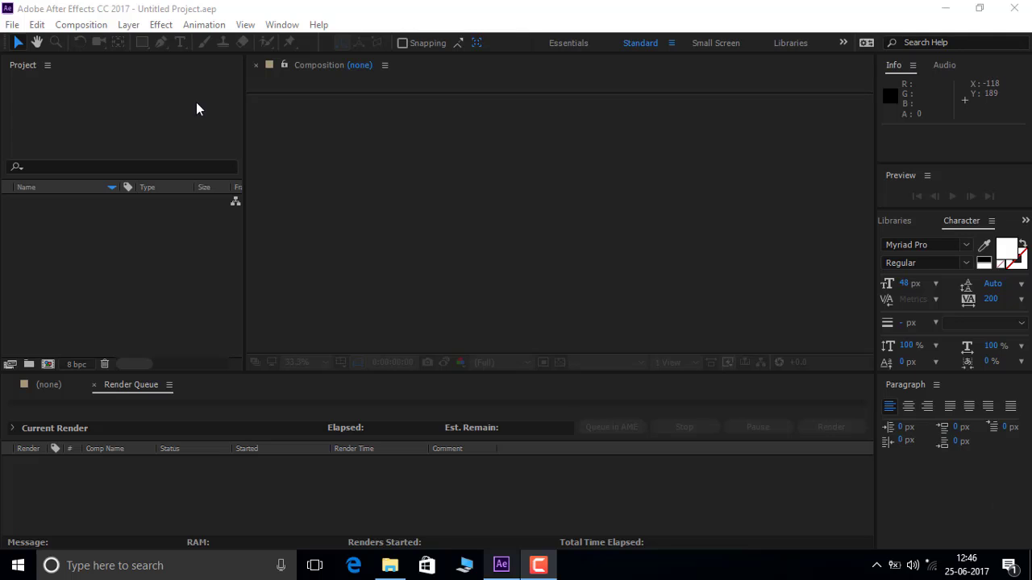
# Load the IntroOutro.aep project from the Desktop with File > Open Project
pyautogui.click(12, 24)
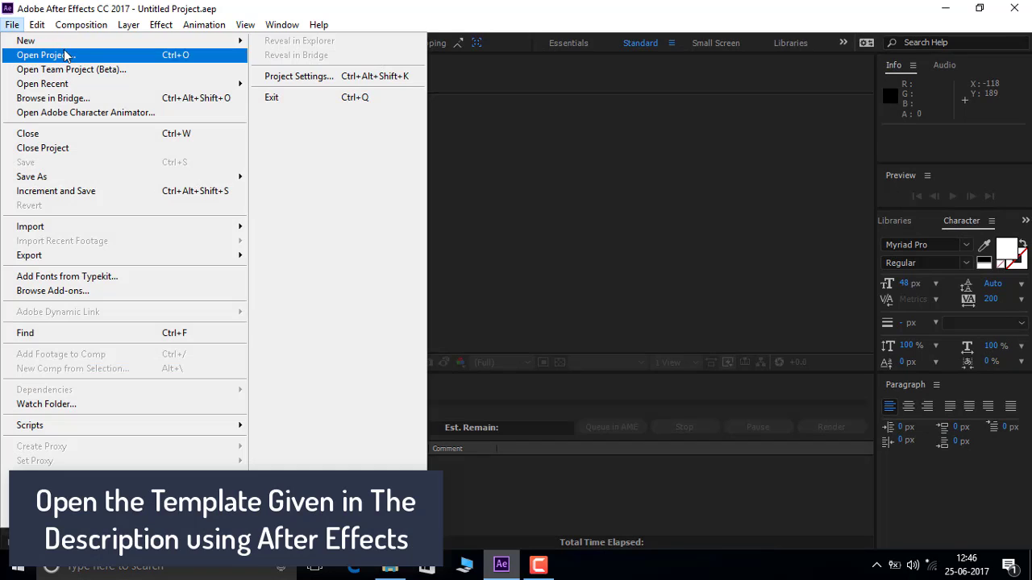
pyautogui.click(67, 55)
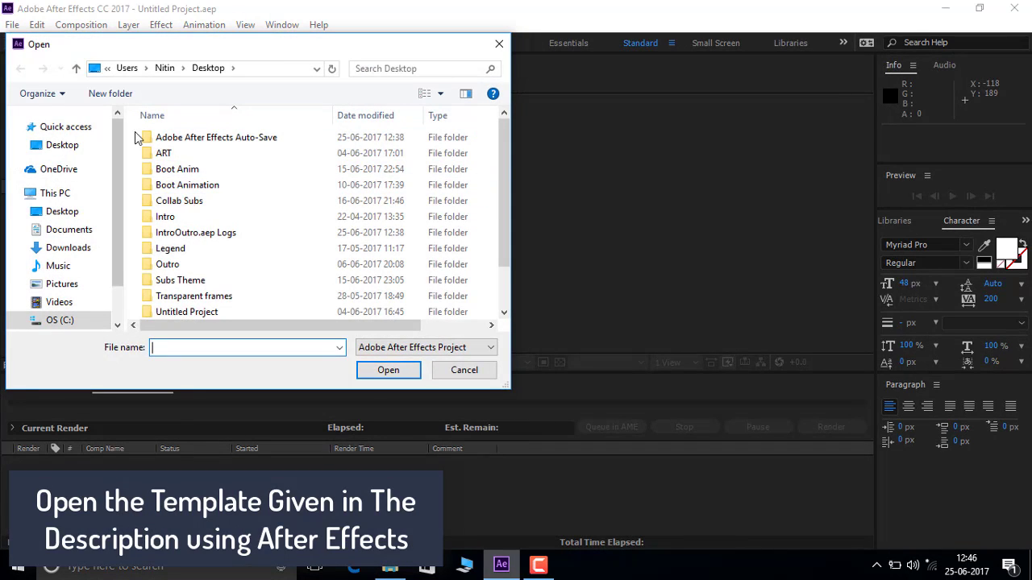
pyautogui.moveTo(507, 198); pyautogui.dragTo(507, 229)
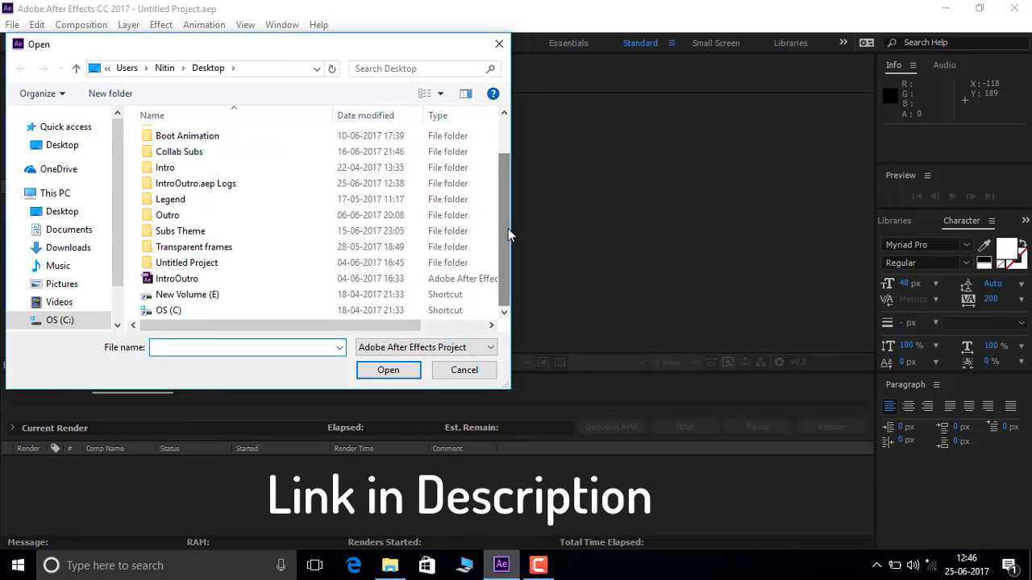
pyautogui.doubleClick(399, 278)
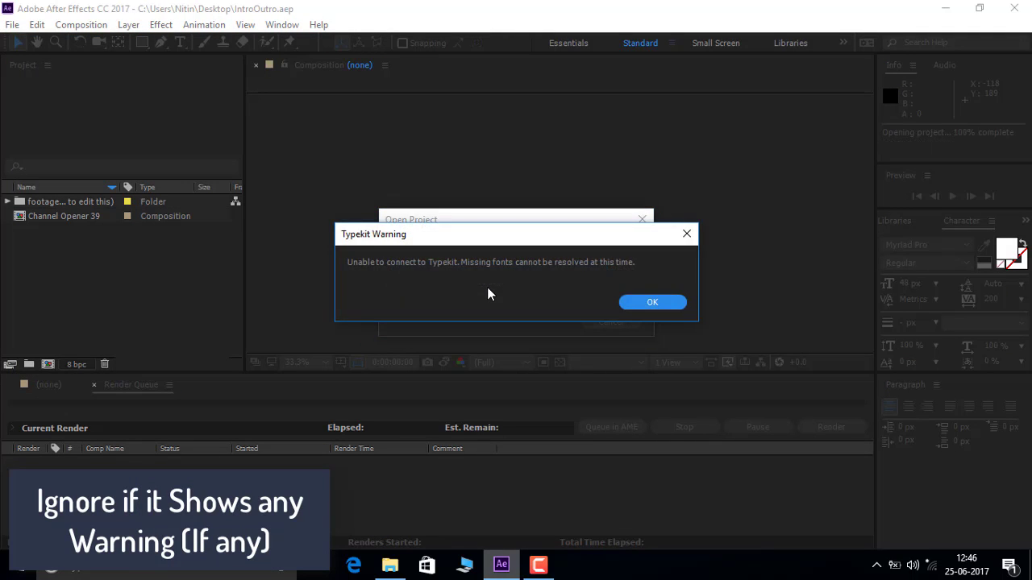
# Dismiss the Typekit and missing-font dialogs, then move to 0:00:03:05 where the NR logo appears
pyautogui.click(652, 302)
pyautogui.click(631, 461)
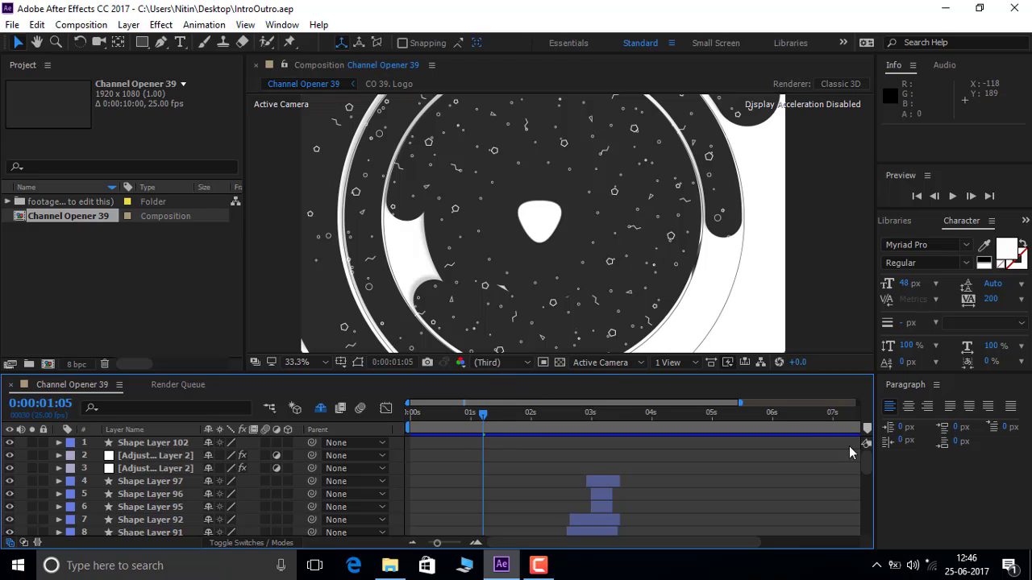
pyautogui.scroll(-1, 866, 468)
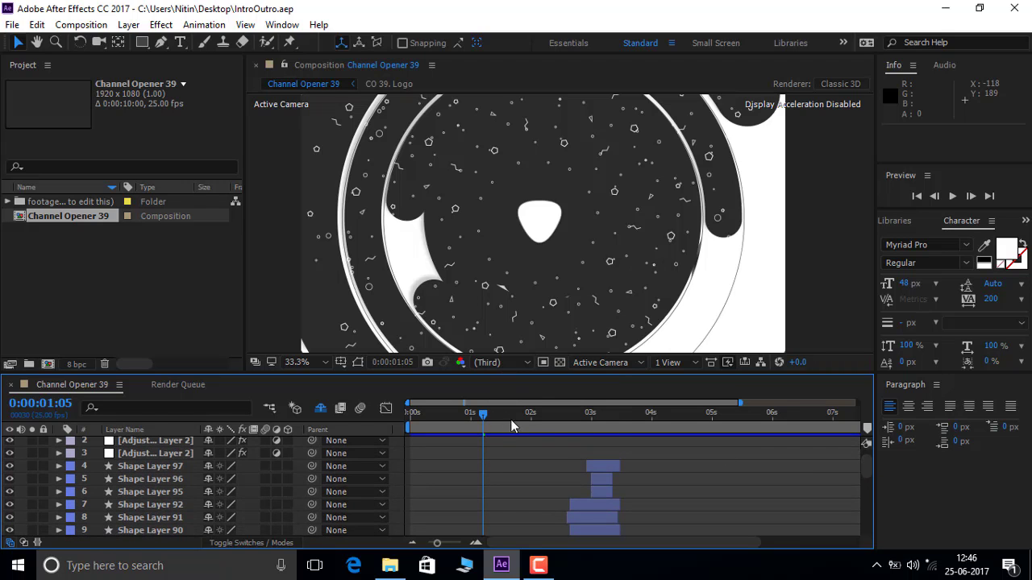
pyautogui.moveTo(488, 412); pyautogui.dragTo(605, 423)
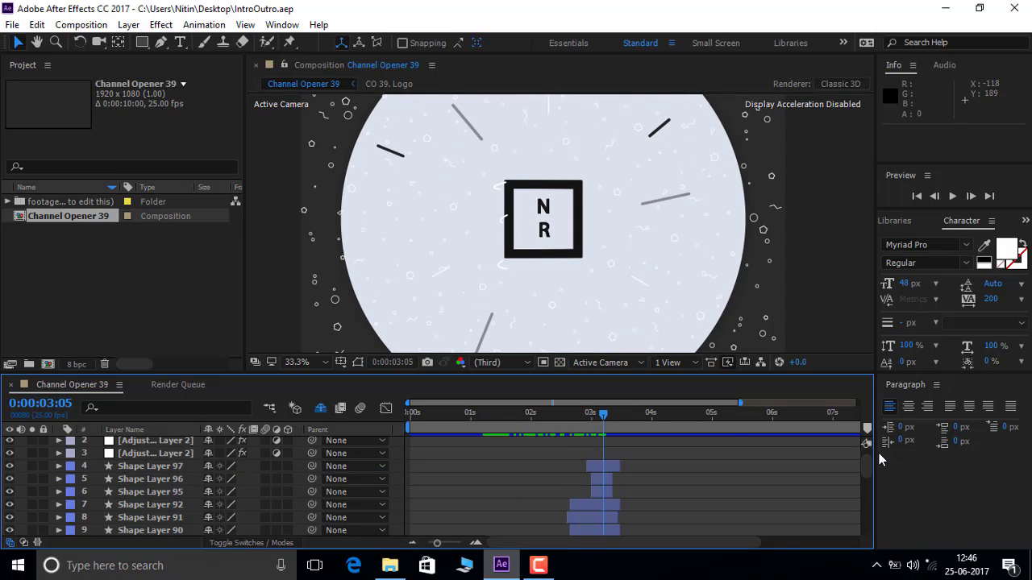
pyautogui.scroll(-3, 867, 472)
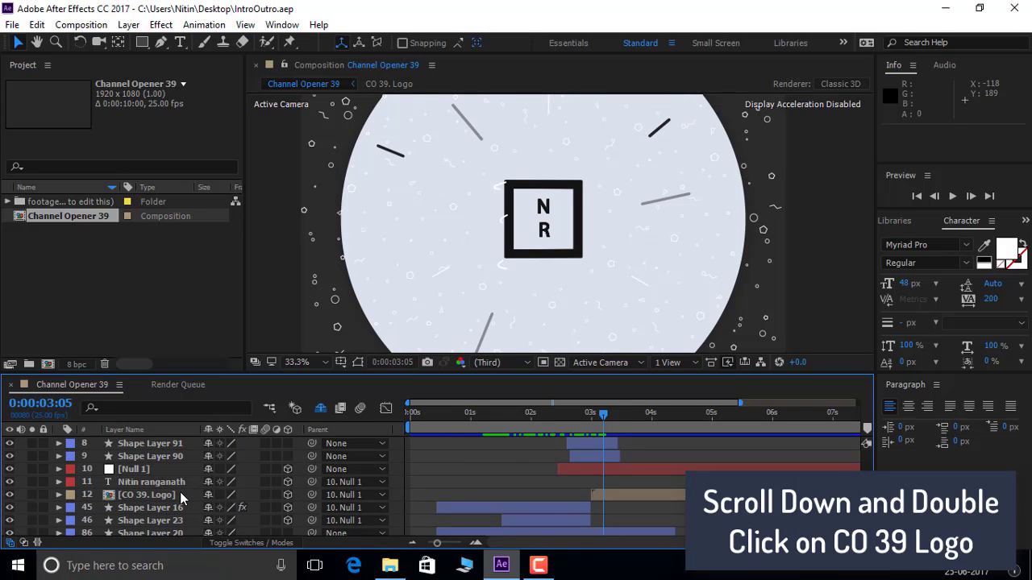
# Open the CO 39. Logo composition and retype the first logo letter as 'n'
pyautogui.click(158, 494)
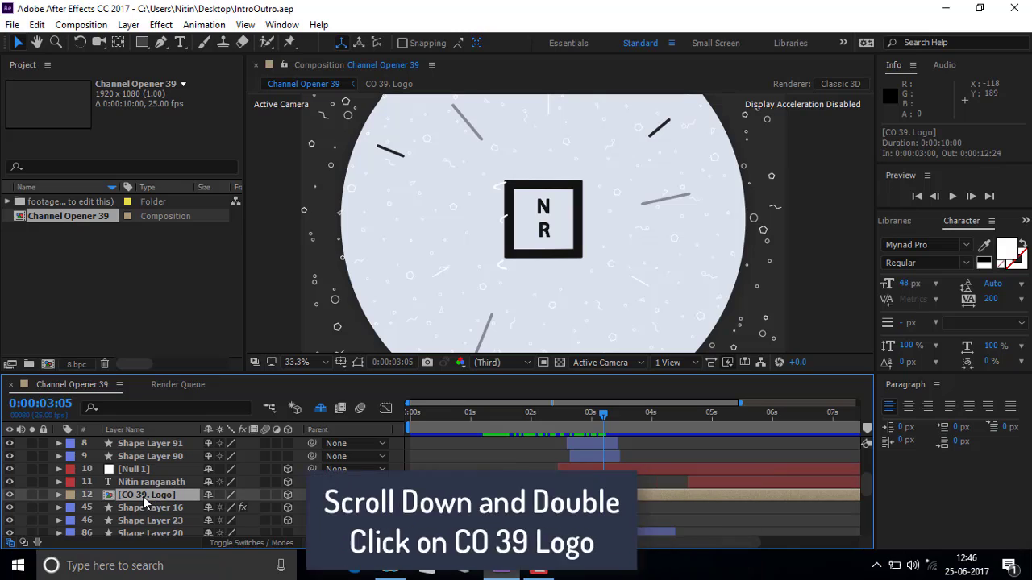
pyautogui.doubleClick(142, 497)
pyautogui.click(145, 468)
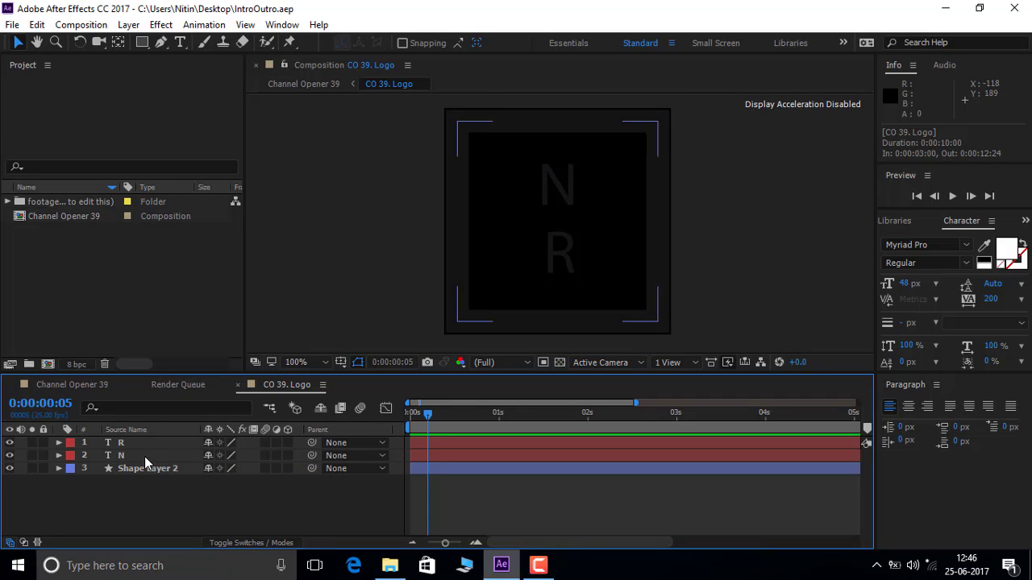
pyautogui.click(122, 456)
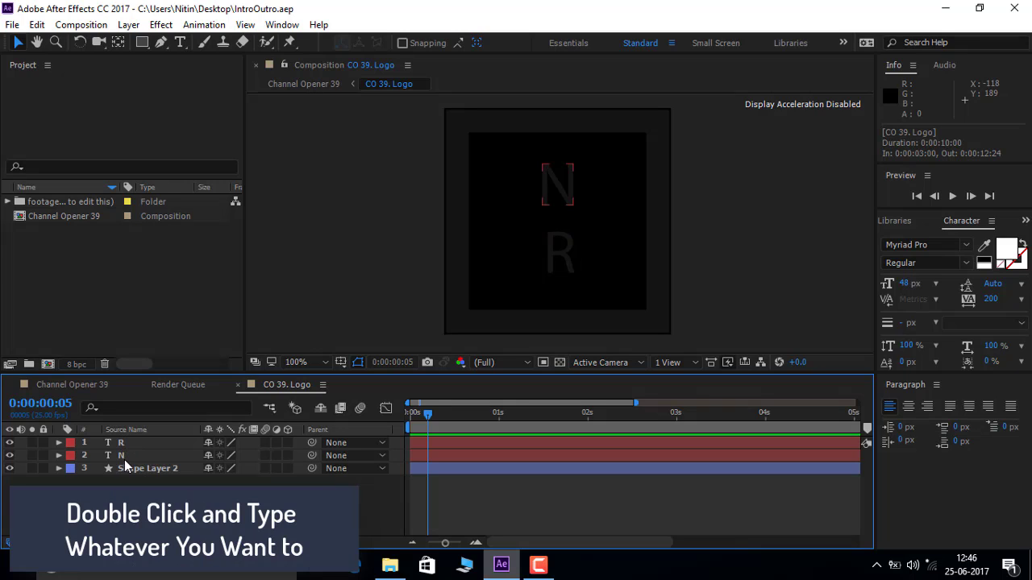
pyautogui.doubleClick(124, 457)
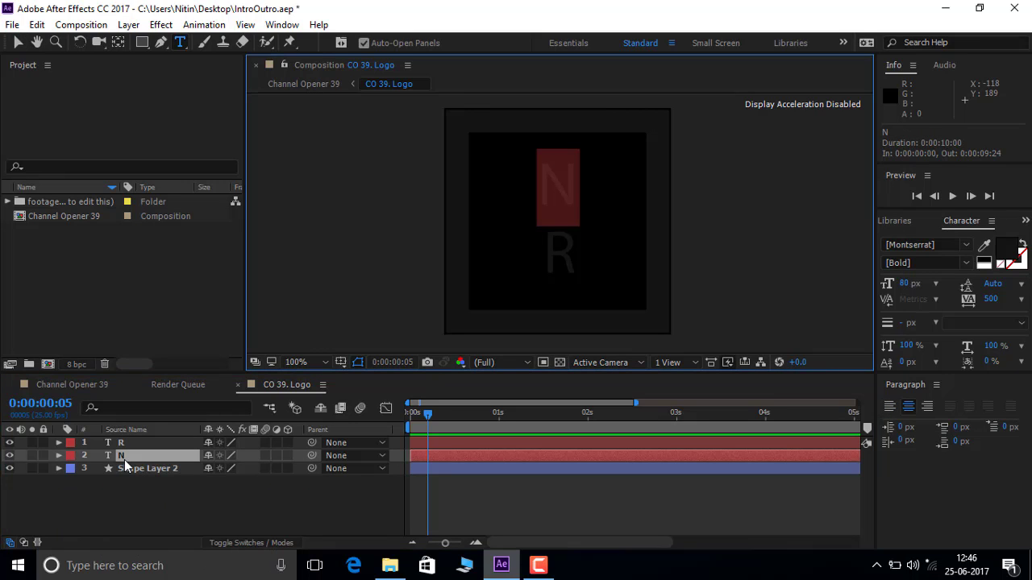
pyautogui.write('n')
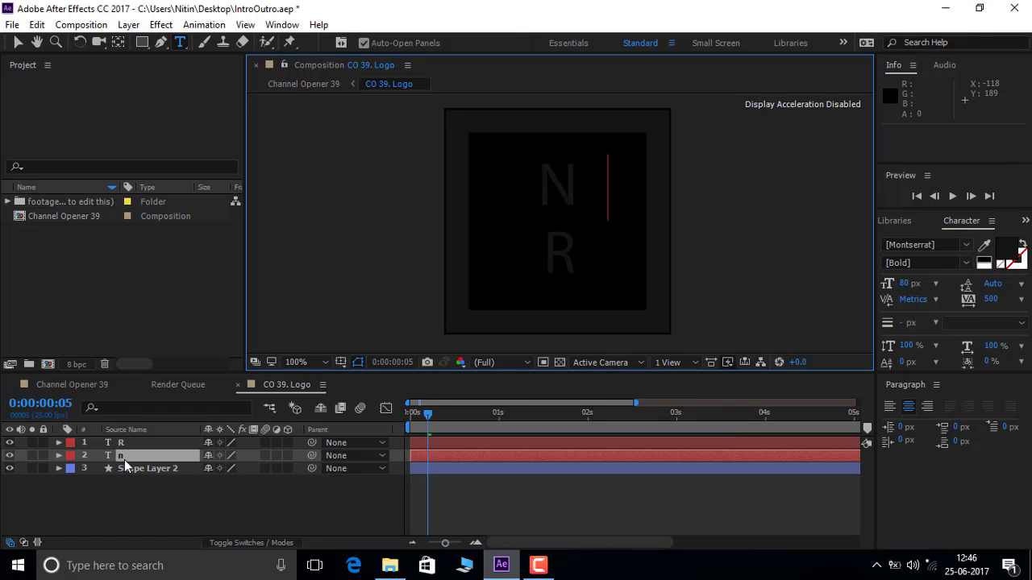
# Retype the second logo letter as 'r' and return to Channel Opener 39
pyautogui.click(132, 441)
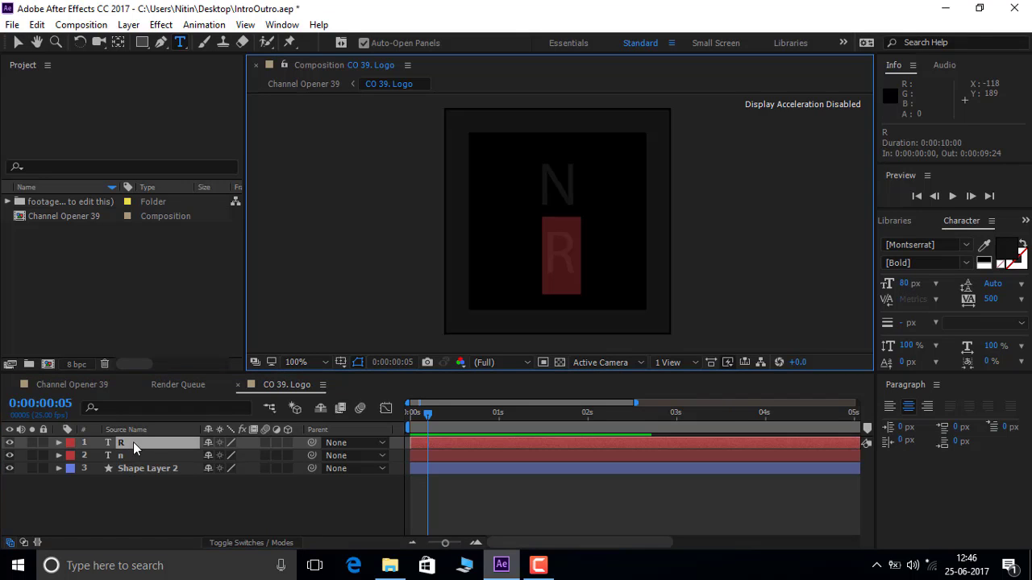
pyautogui.write('m')
pyautogui.click(133, 442)
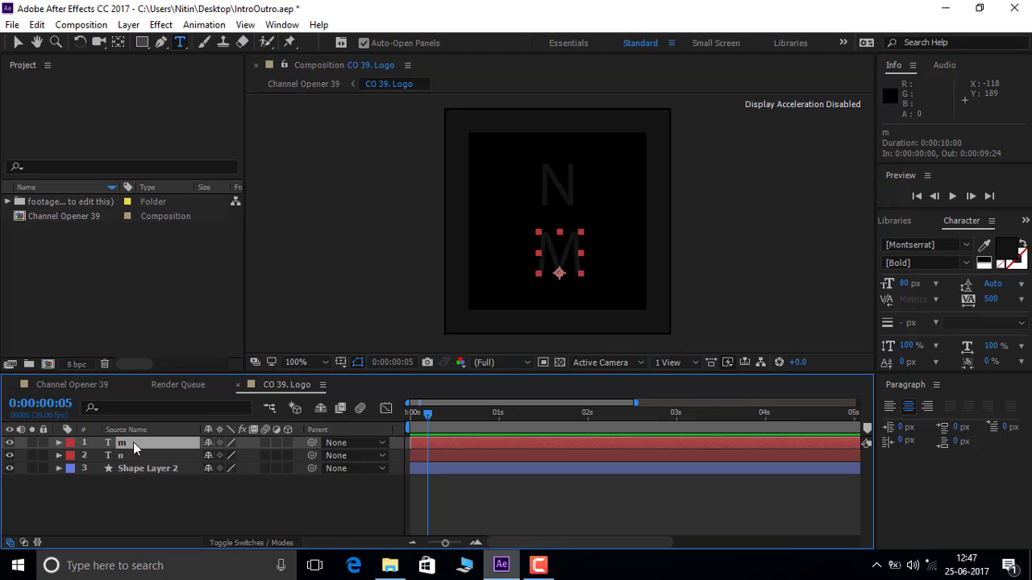
pyautogui.doubleClick(133, 442)
pyautogui.write('r')
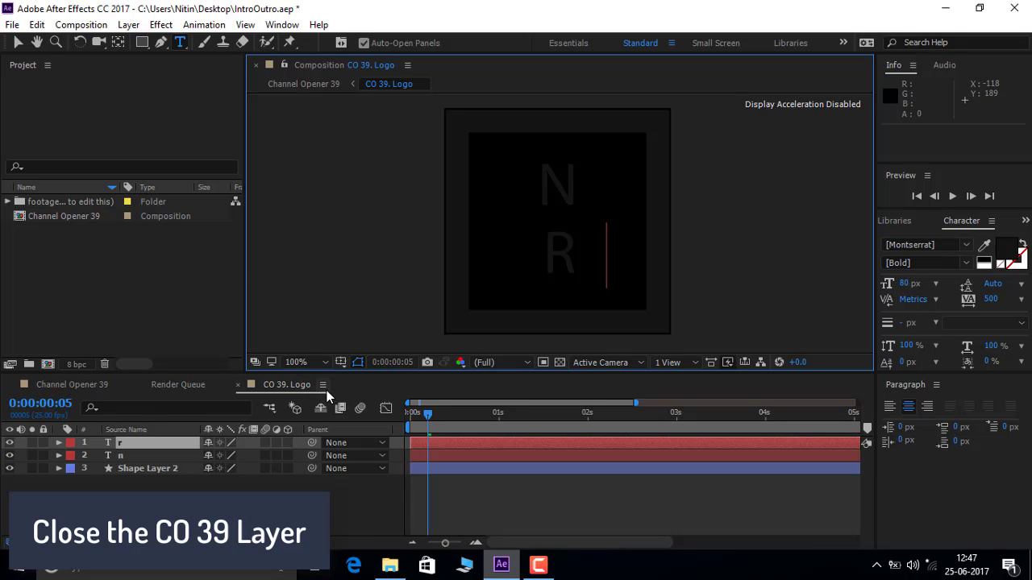
pyautogui.click(239, 385)
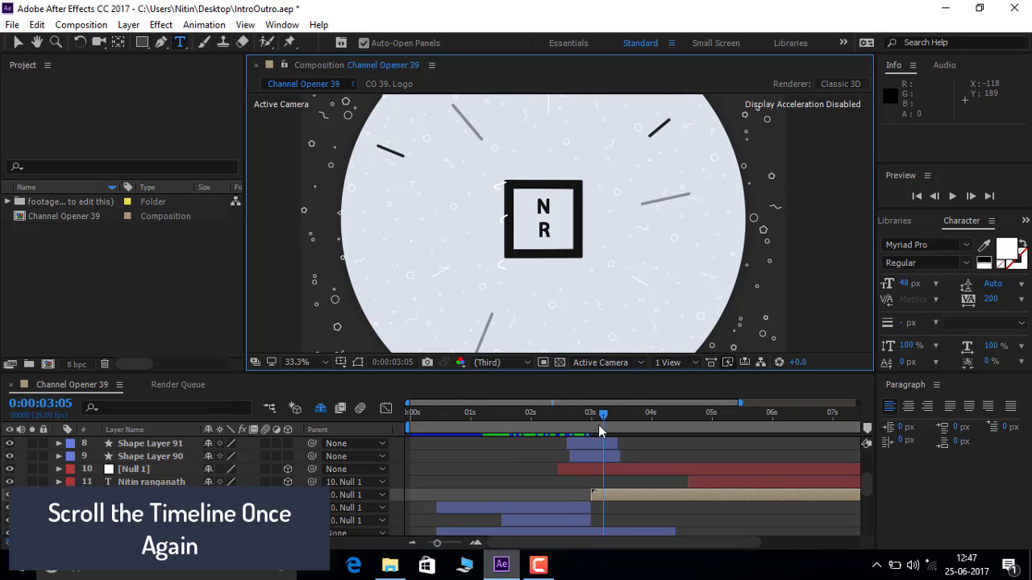
# Replace the 'TYPE ANYTHING YOU WANT' text beside the logo with 'DOUBLE CLICK AND TYPE'
pyautogui.moveTo(609, 418); pyautogui.dragTo(724, 419)
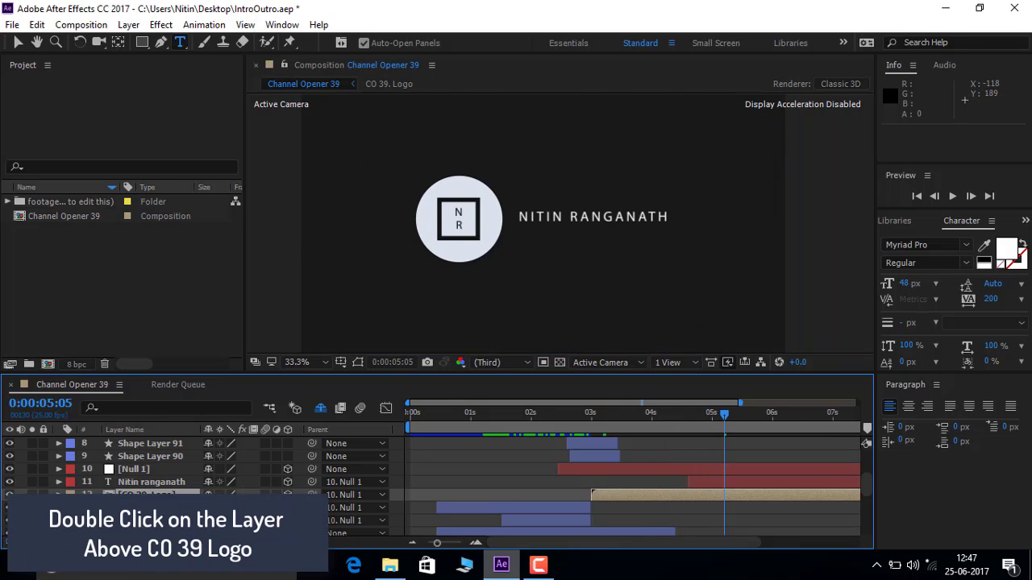
pyautogui.doubleClick(171, 482)
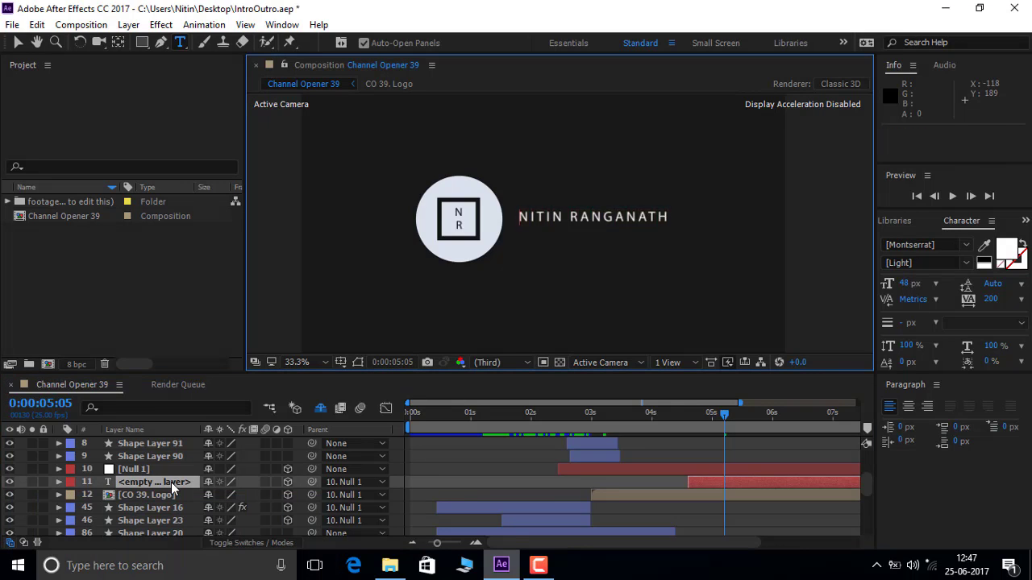
pyautogui.press('BackSpace')
pyautogui.write('type')
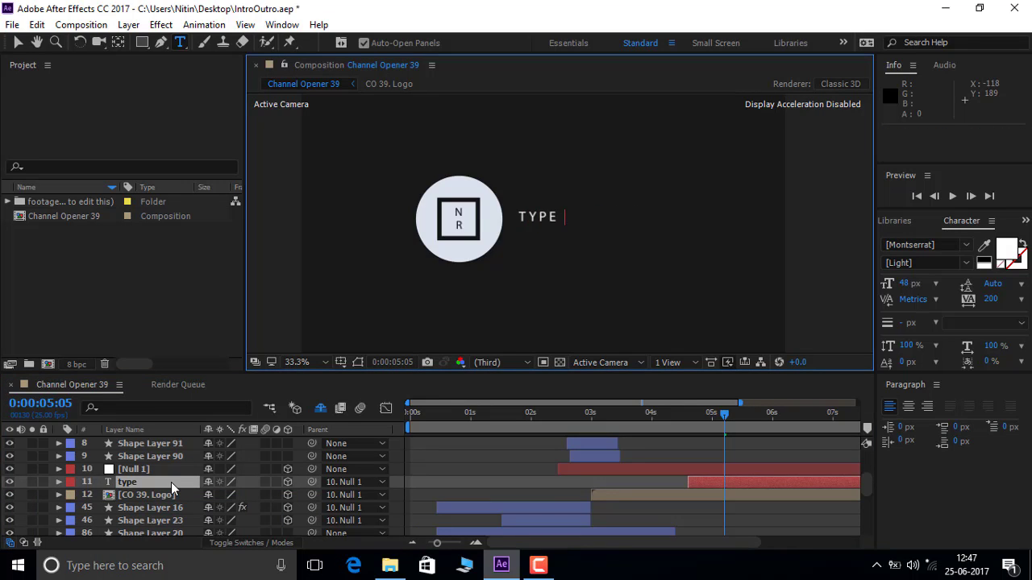
pyautogui.write(' any')
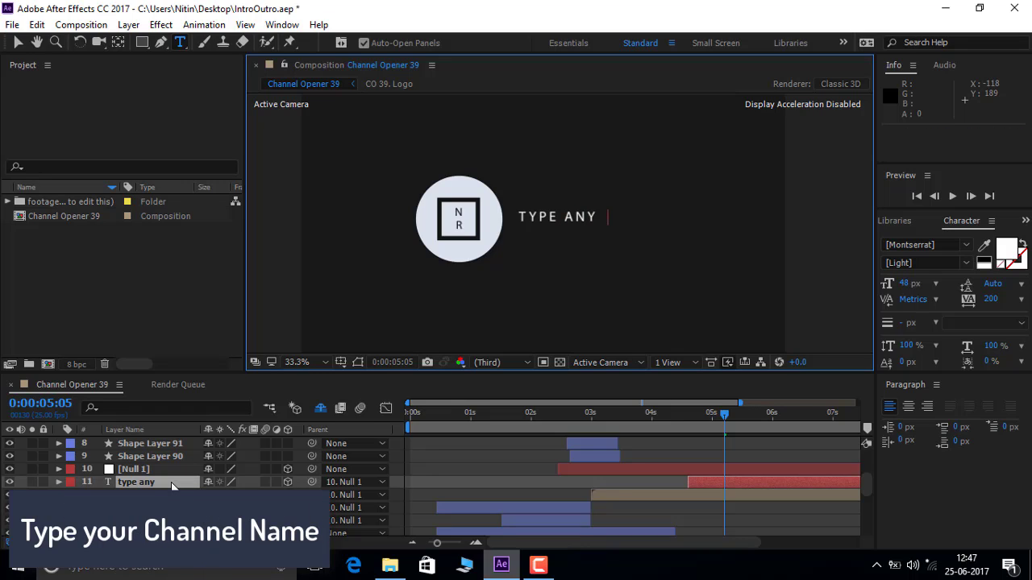
pyautogui.write('thing you ')
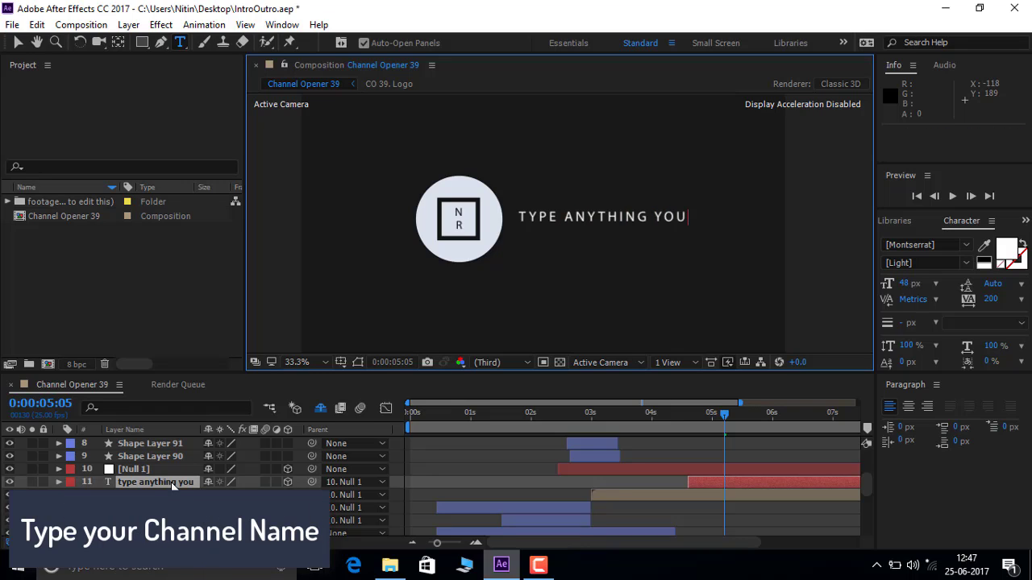
pyautogui.write('want')
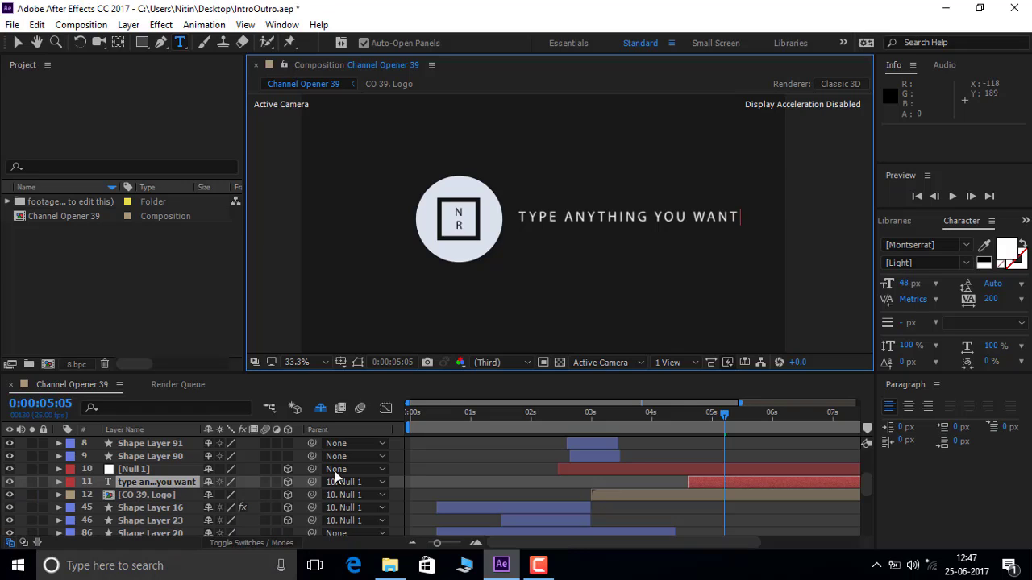
pyautogui.doubleClick(155, 484)
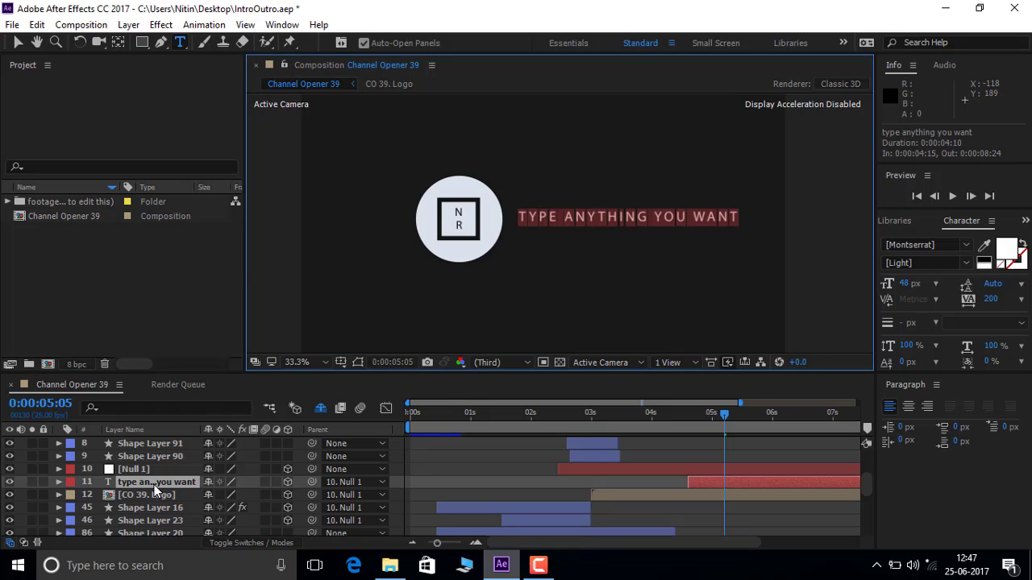
pyautogui.press('BackSpace')
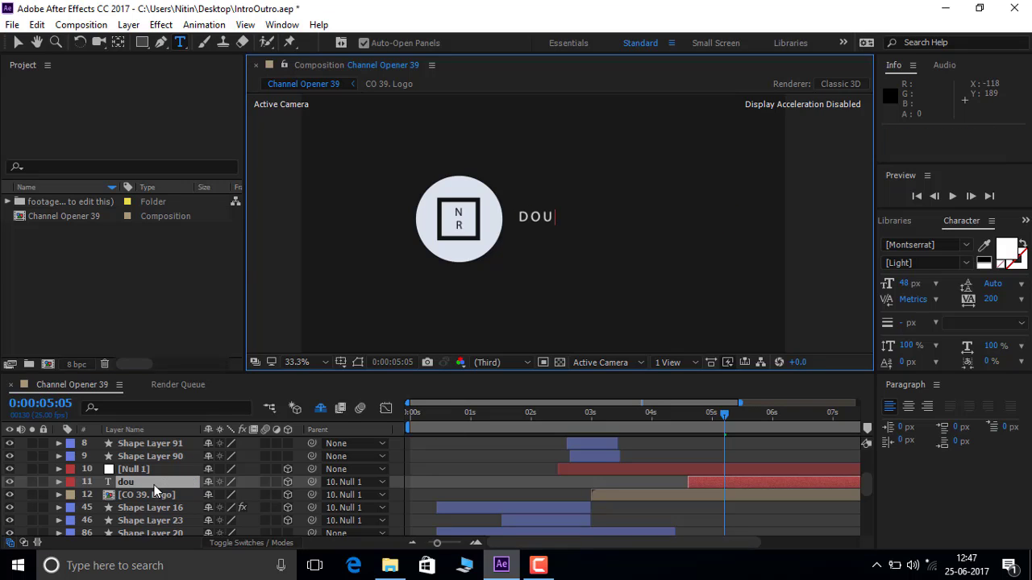
pyautogui.write('ble ')
pyautogui.write(' TYPE')
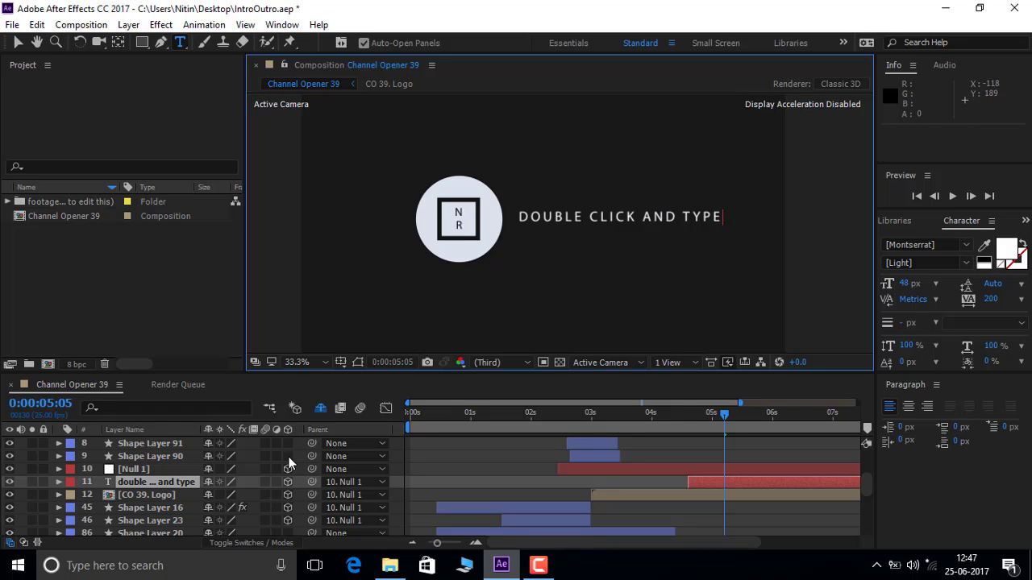
# Scrub the timeline to preview the animation, stopping at 0:00:03:23 on the NR logo
pyautogui.moveTo(723, 422); pyautogui.dragTo(750, 414)
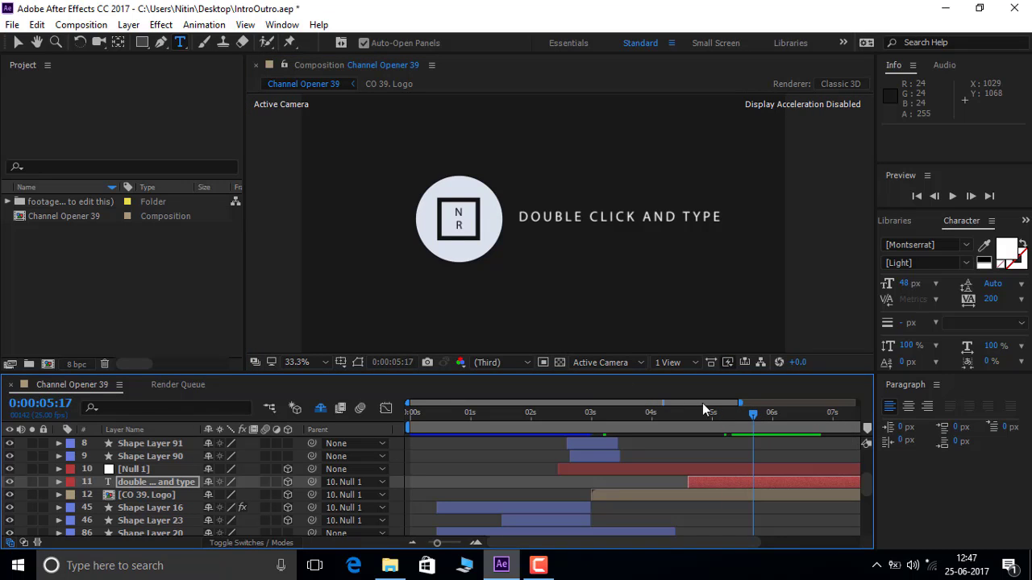
pyautogui.moveTo(753, 416); pyautogui.dragTo(566, 428)
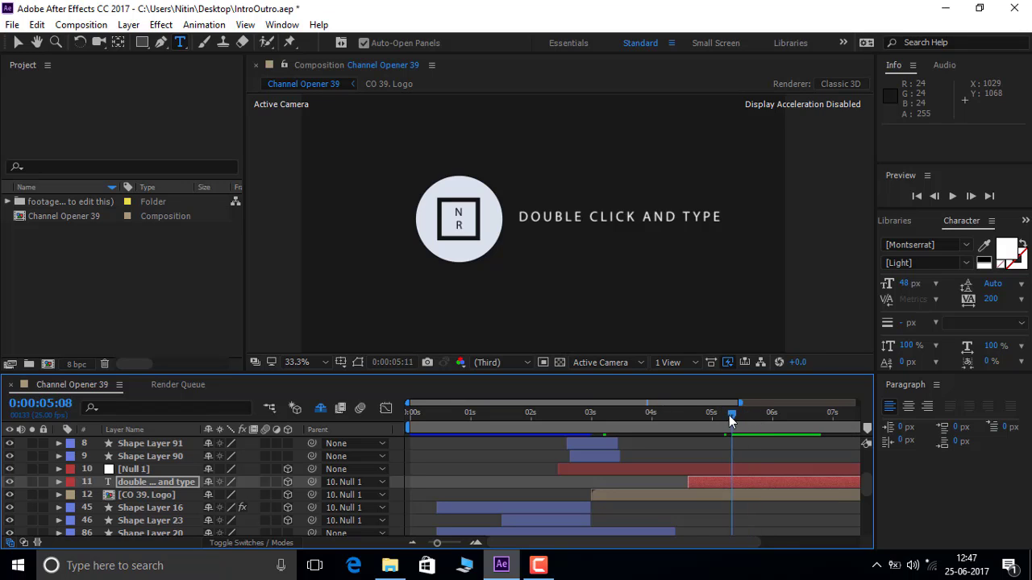
pyautogui.click(648, 416)
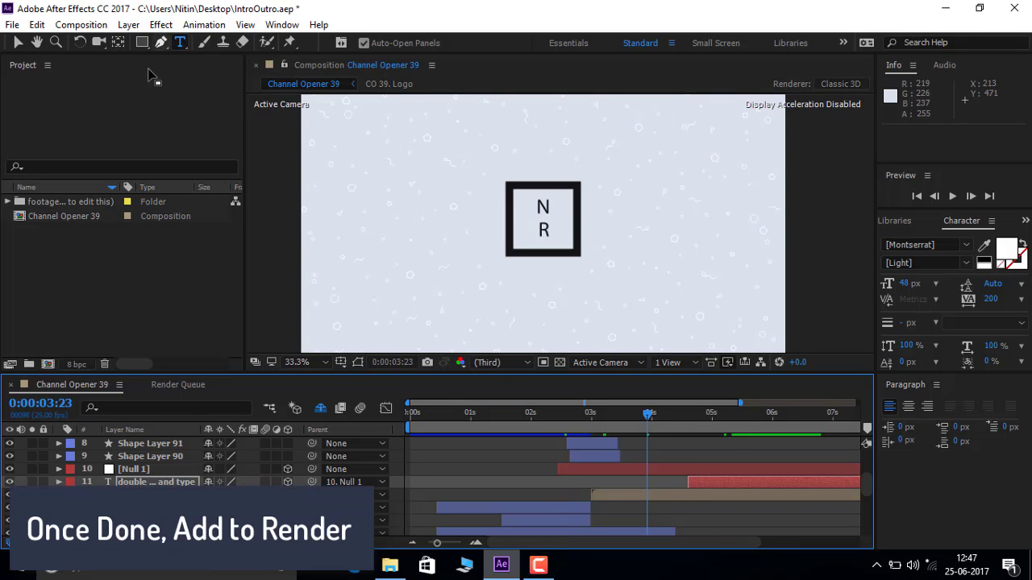
# Add Channel Opener 39 to the Render Queue with Best Settings and Lossless output
pyautogui.click(130, 26)
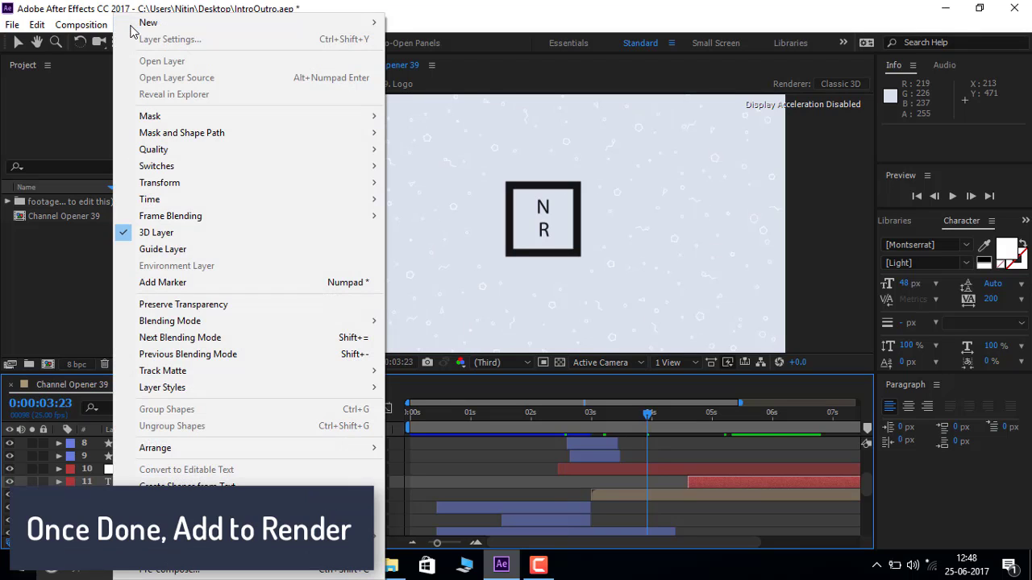
pyautogui.moveTo(102, 30)
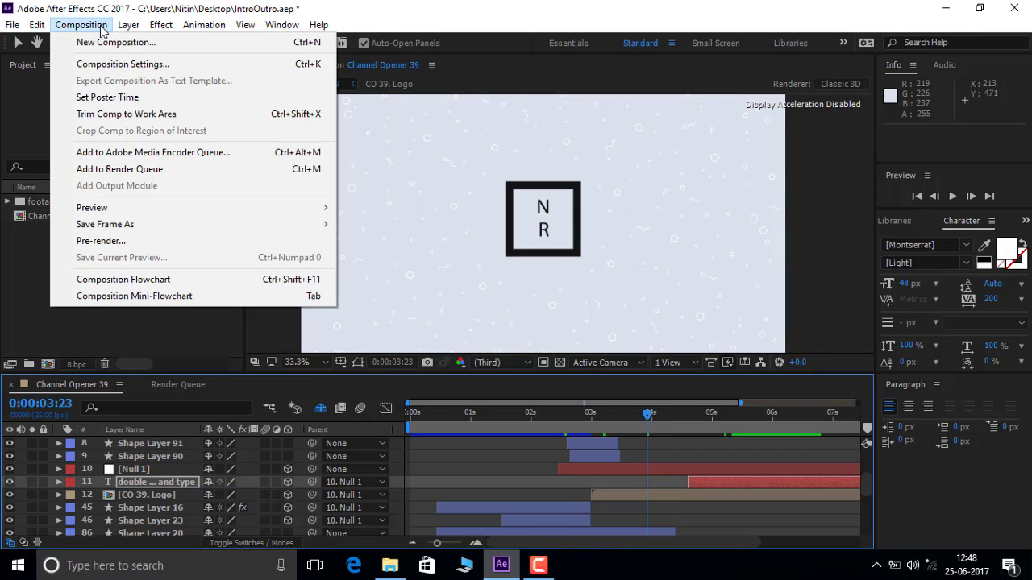
pyautogui.click(114, 170)
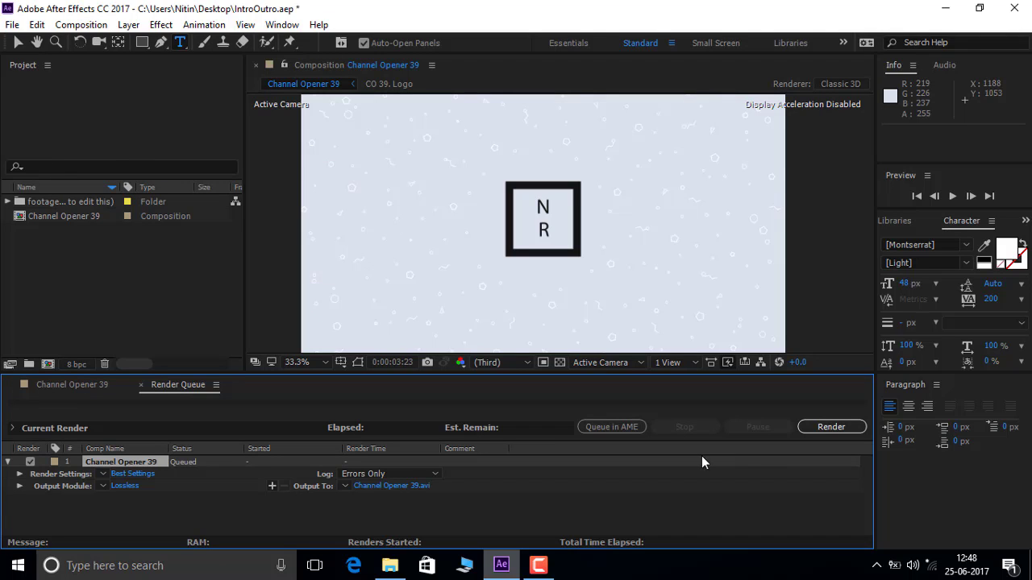
pyautogui.click(104, 473)
pyautogui.click(104, 488)
pyautogui.click(104, 488)
pyautogui.click(176, 522)
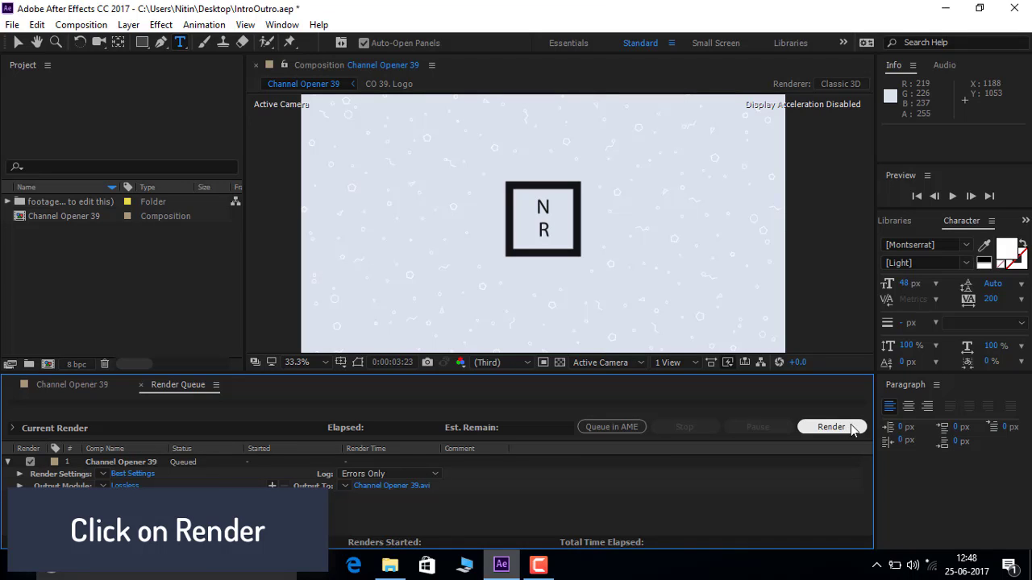
# Render Channel Opener 39.avi, accepting the missing footage warning, until the queue shows Done
pyautogui.click(826, 426)
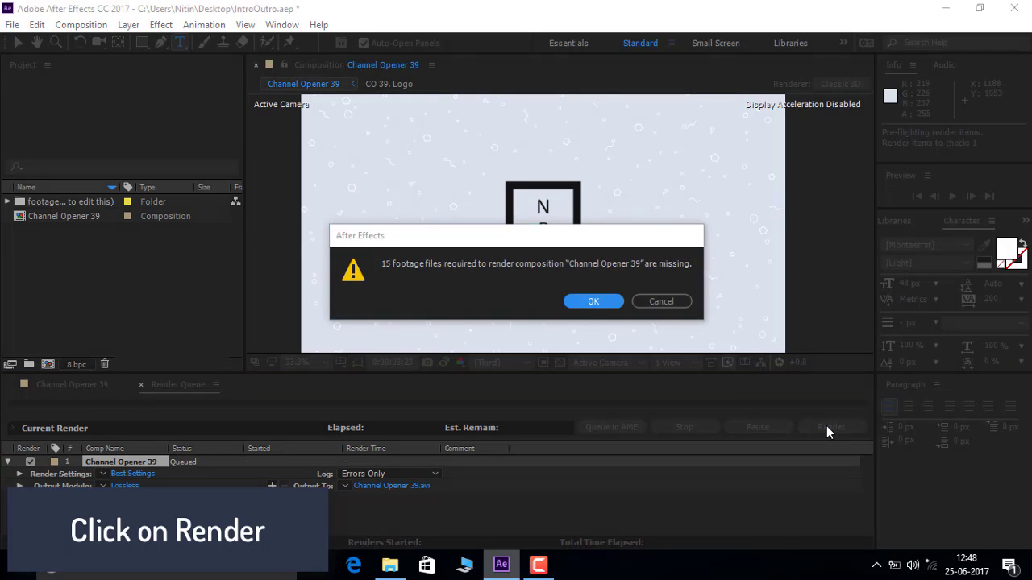
pyautogui.click(590, 301)
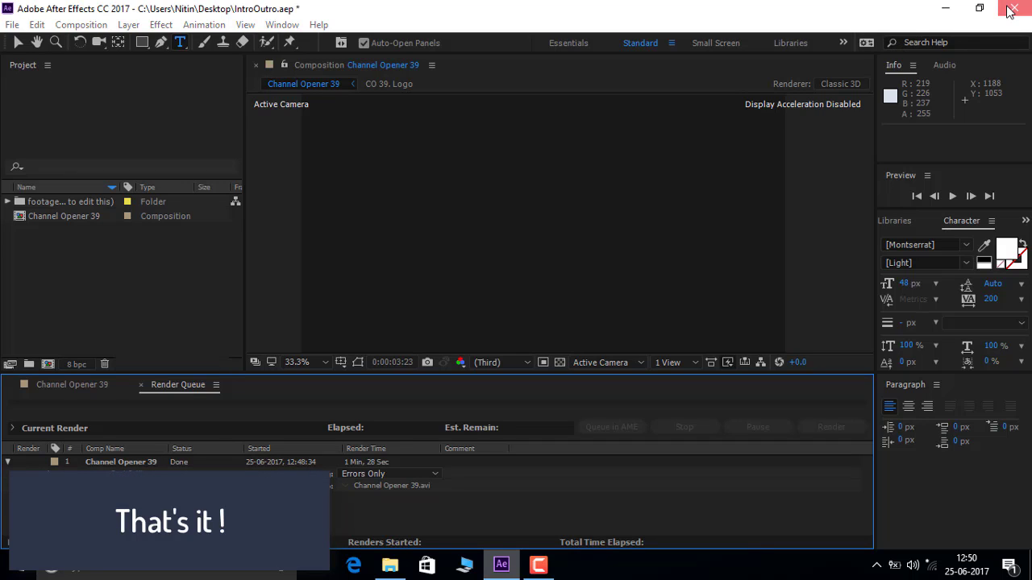
# Quit After Effects, choosing Don't Save for IntroOutro.aep
pyautogui.click(1007, 9)
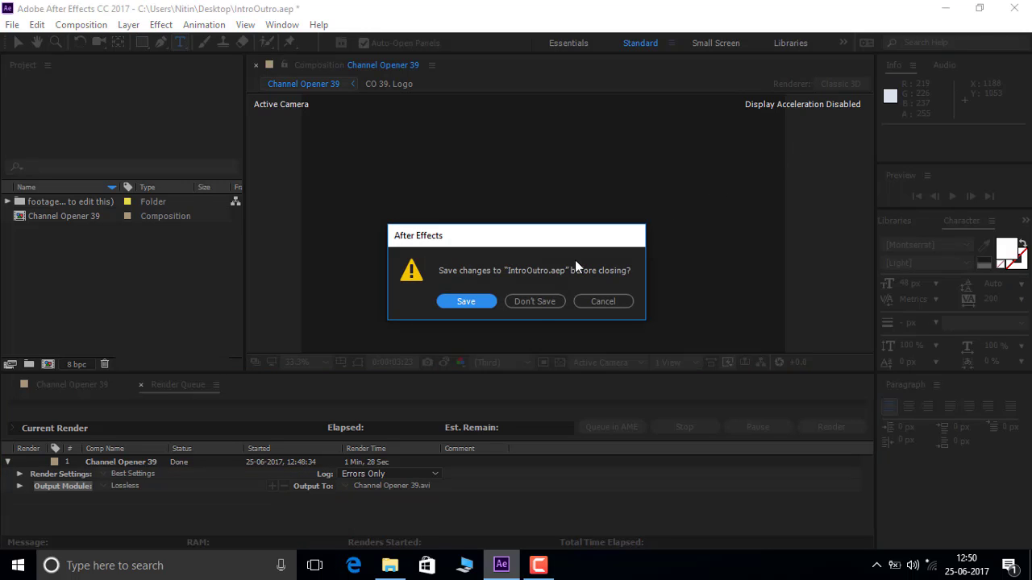
pyautogui.click(540, 301)
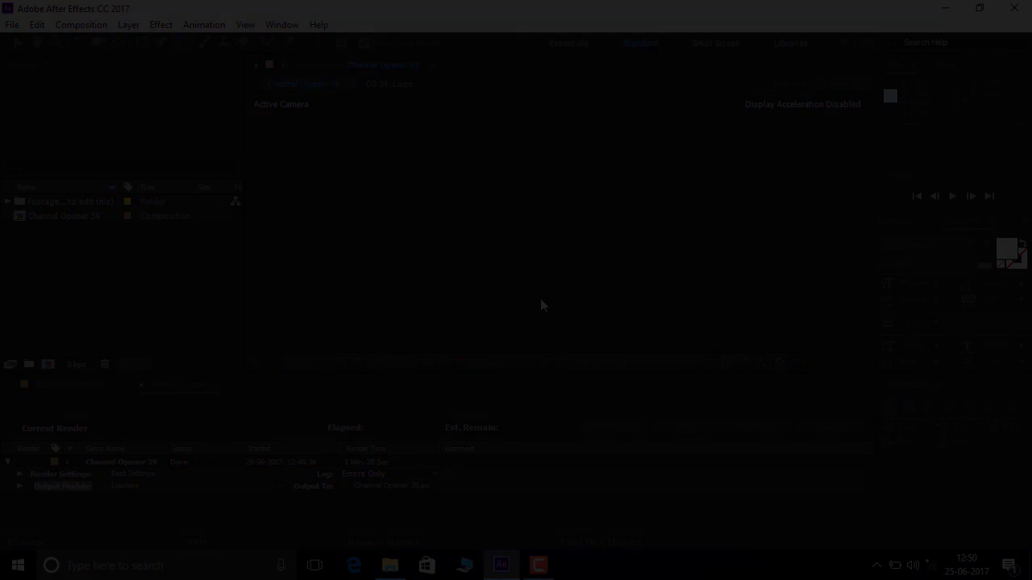